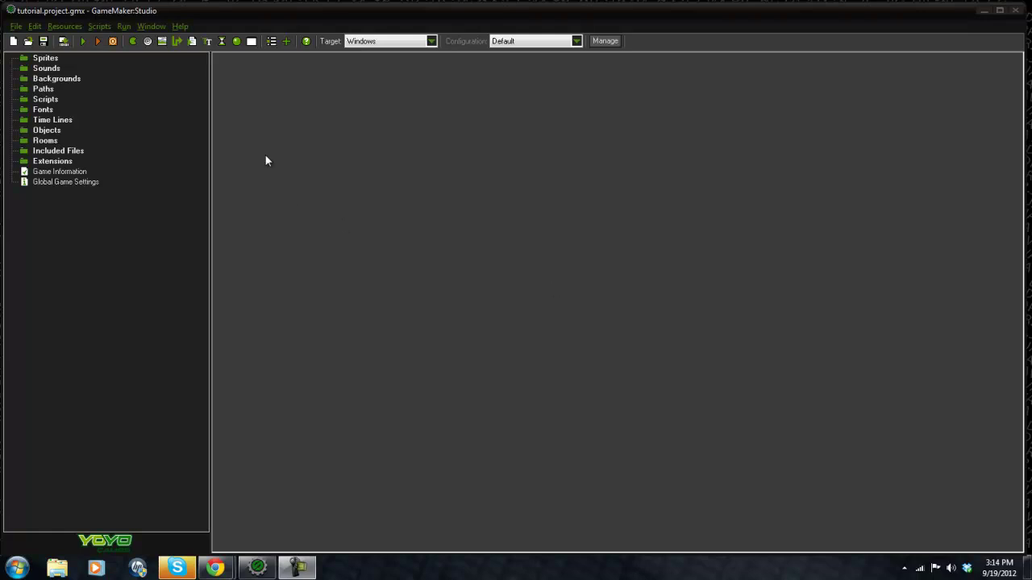
Create a new sprite named spr_ball and open it for editing.
right_click(44, 60)
left_click(48, 71)
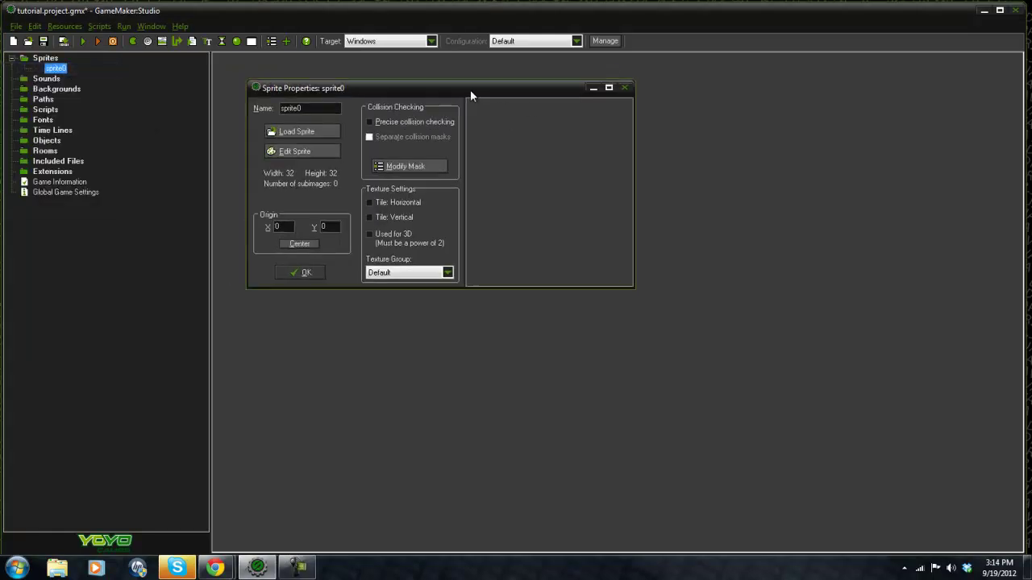
type("spr_ball")
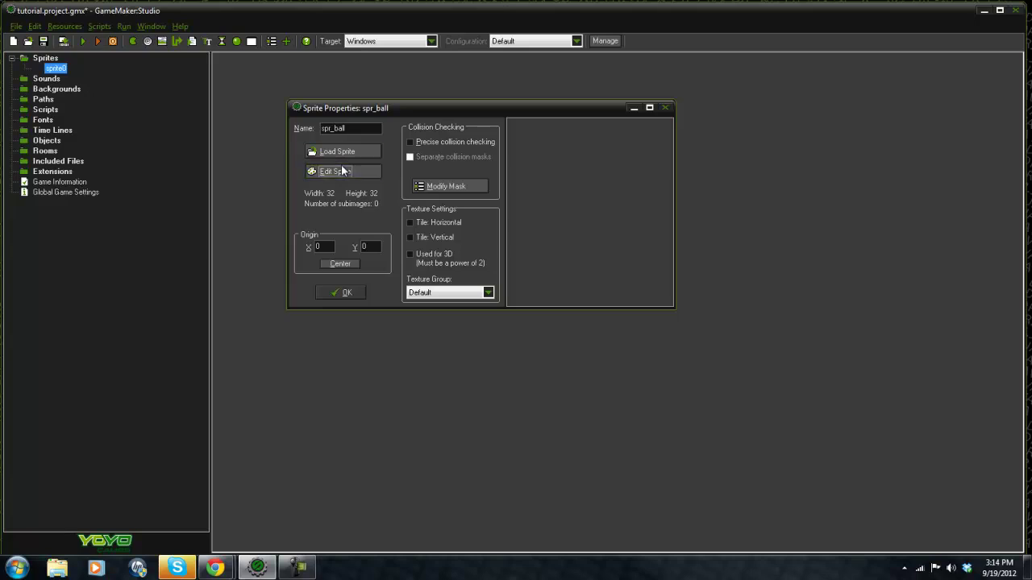
left_click(337, 171)
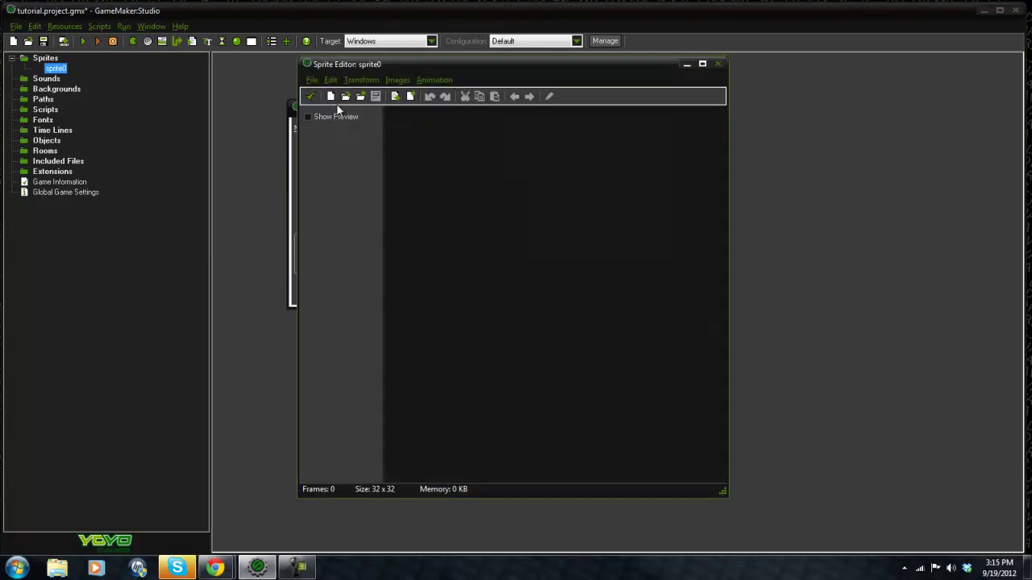
Add a blank 32x32 frame and open it zoomed in for painting.
left_click(330, 96)
key("Return")
double_click(409, 120)
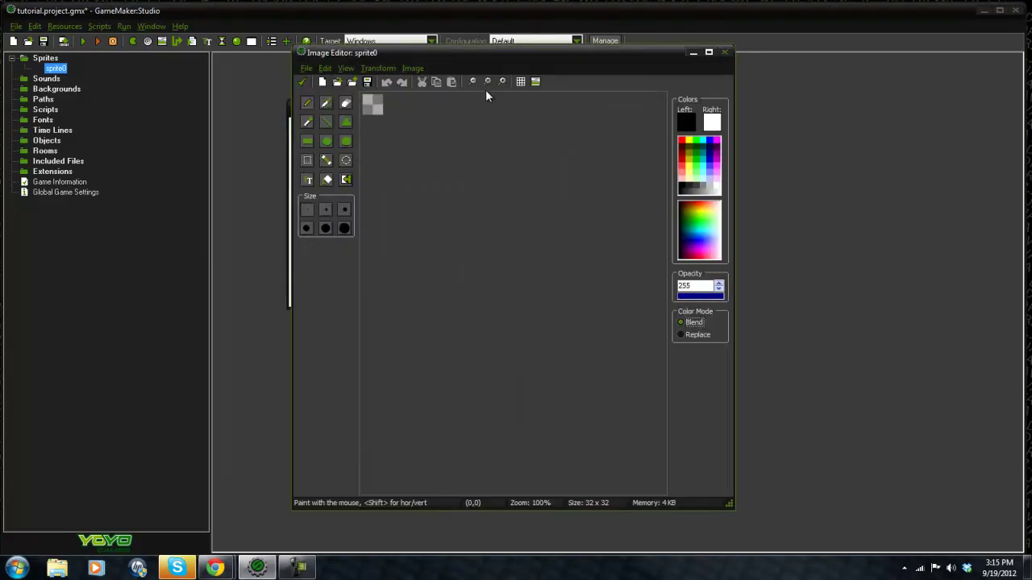
left_click(502, 81)
left_click(501, 80)
Draw a filled blue ellipse covering the whole 32x32 frame.
left_click(326, 141)
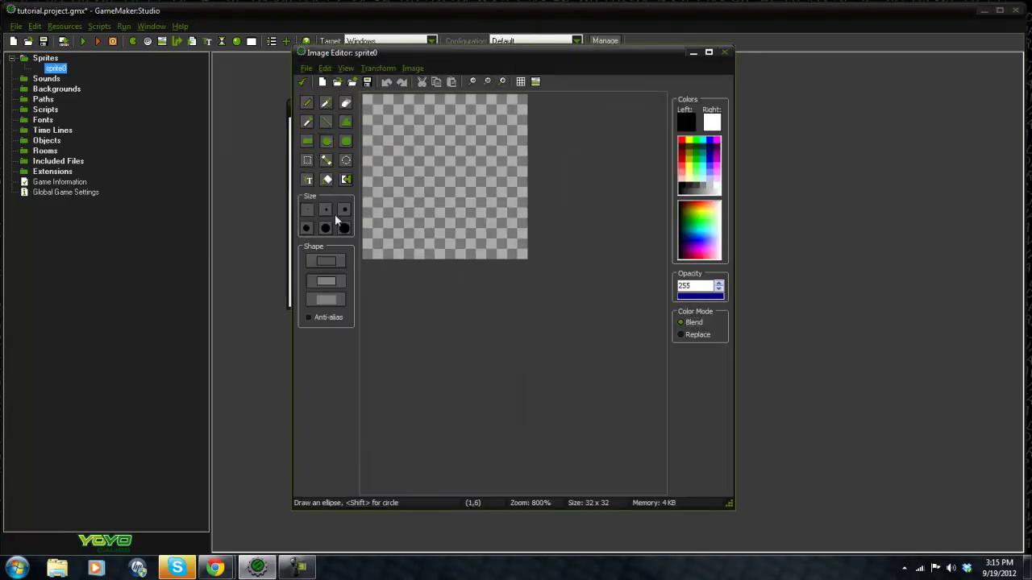
left_click(710, 141)
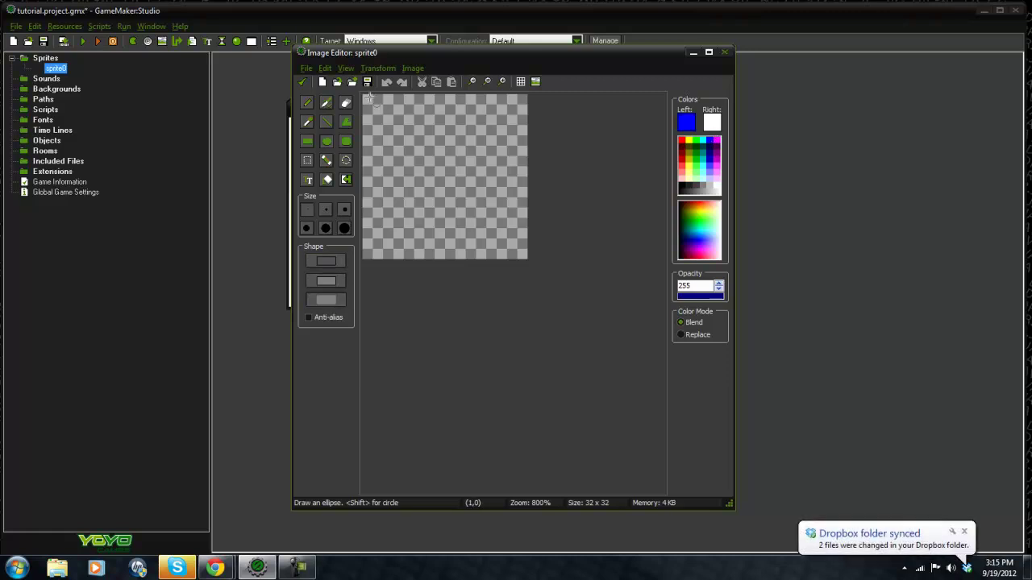
left_click_drag(362, 95, 528, 259)
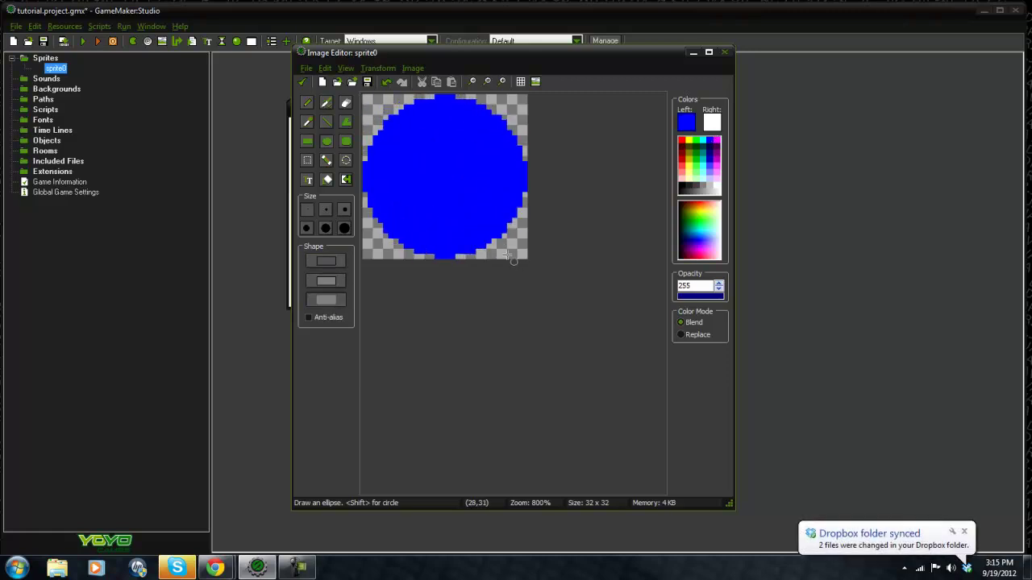
left_click(304, 83)
left_click(435, 80)
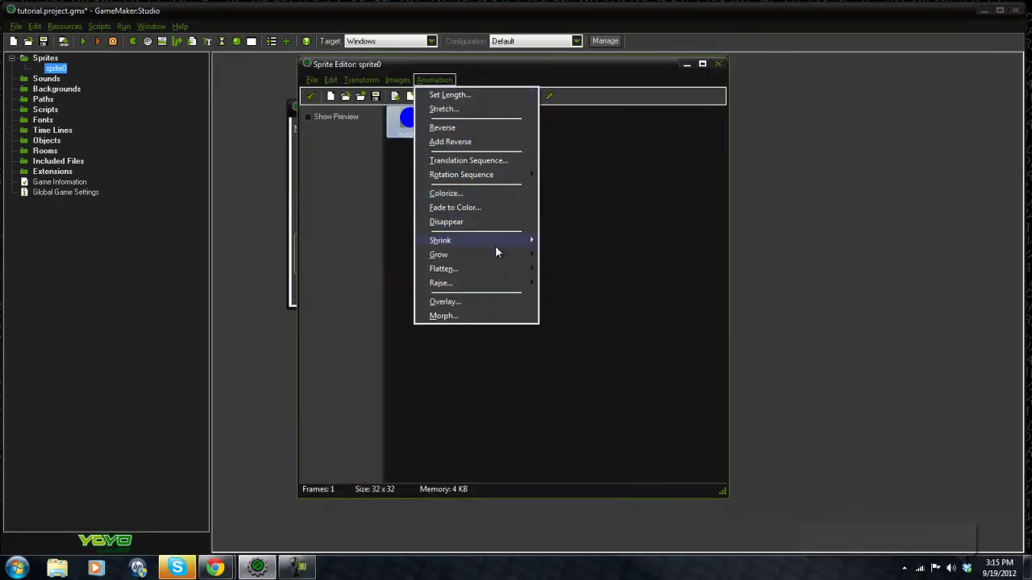
Apply a 100-frame Shrink animation, preview it, and keep the changes.
mouse_move(440, 241)
left_click(573, 254)
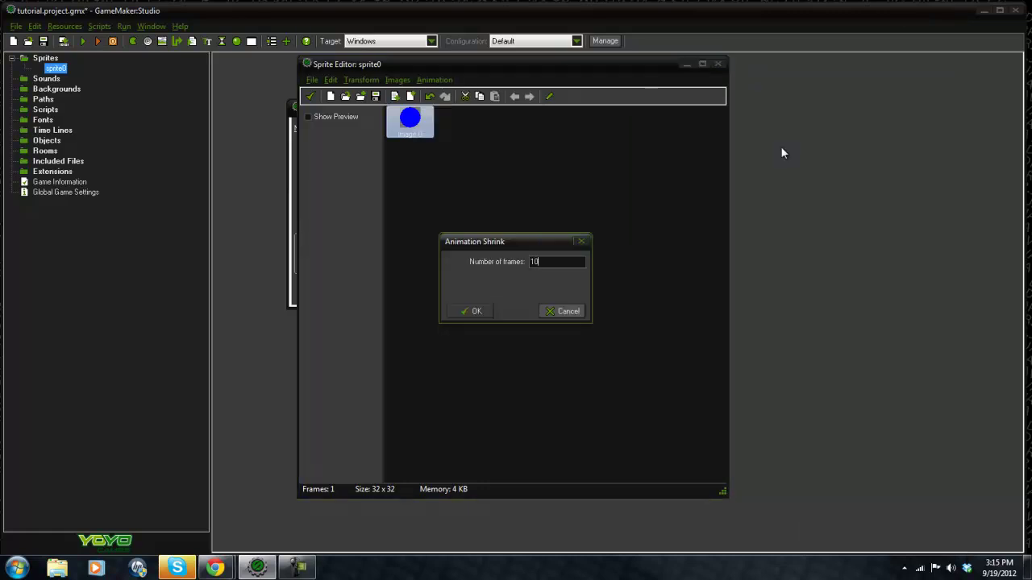
type("0")
key("Return")
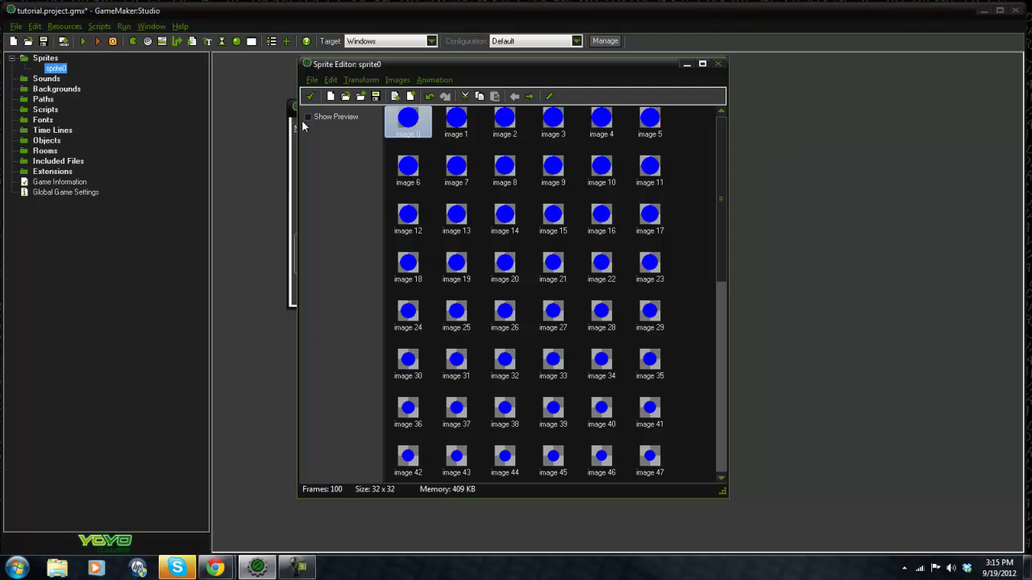
left_click(307, 117)
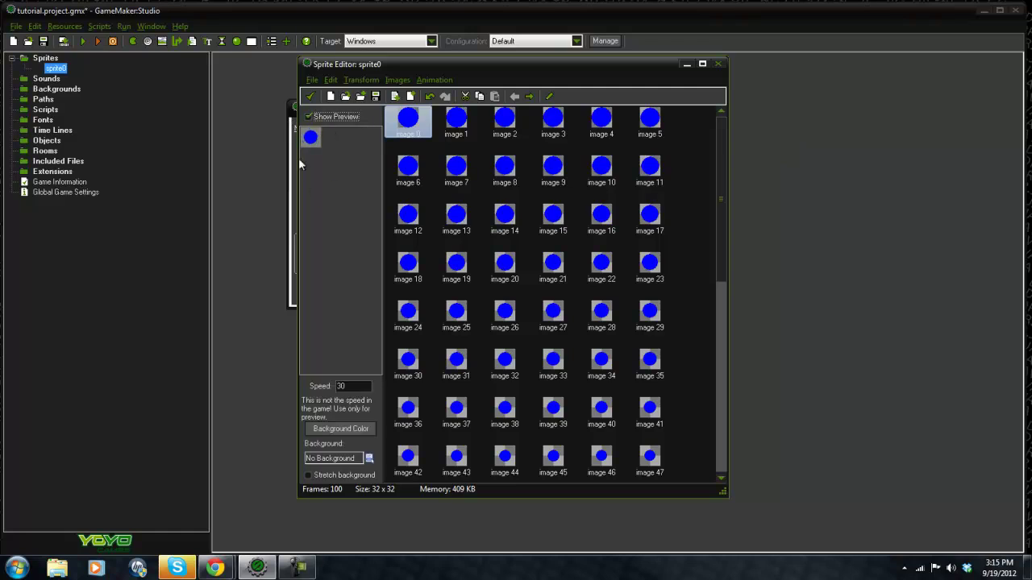
left_click(310, 96)
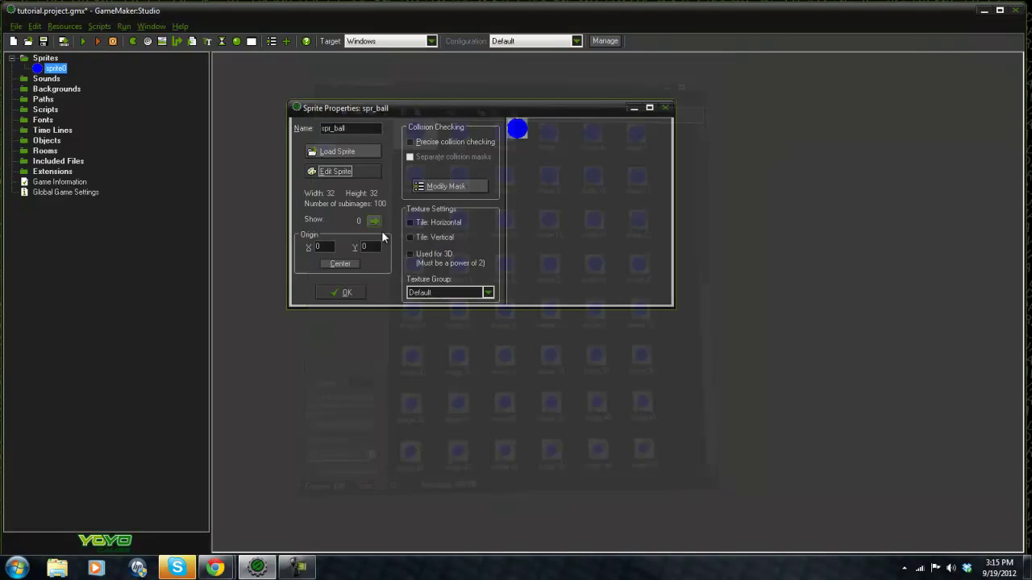
Confirm spr_ball's properties and create a new object.
left_click(344, 293)
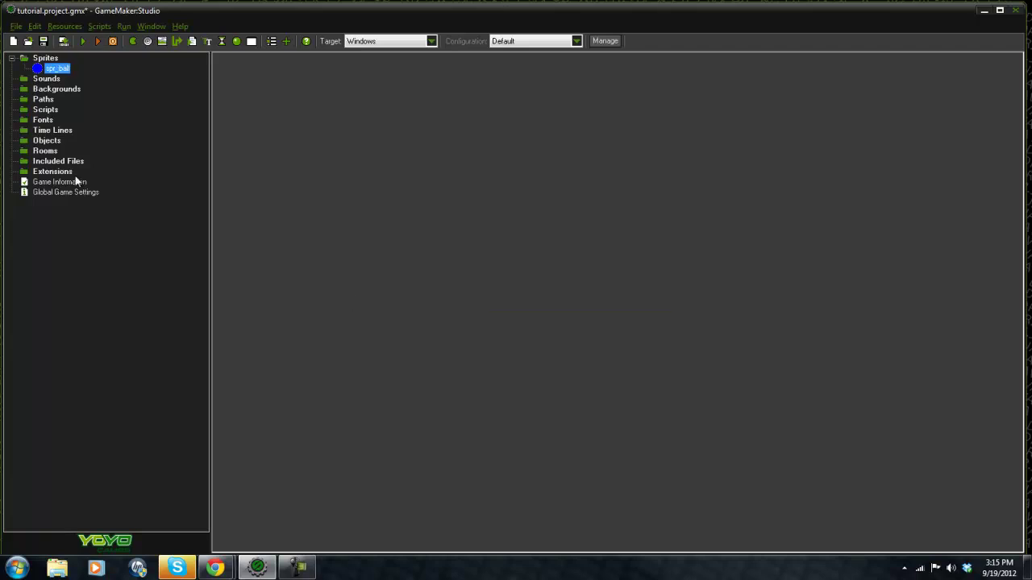
right_click(62, 145)
left_click(80, 150)
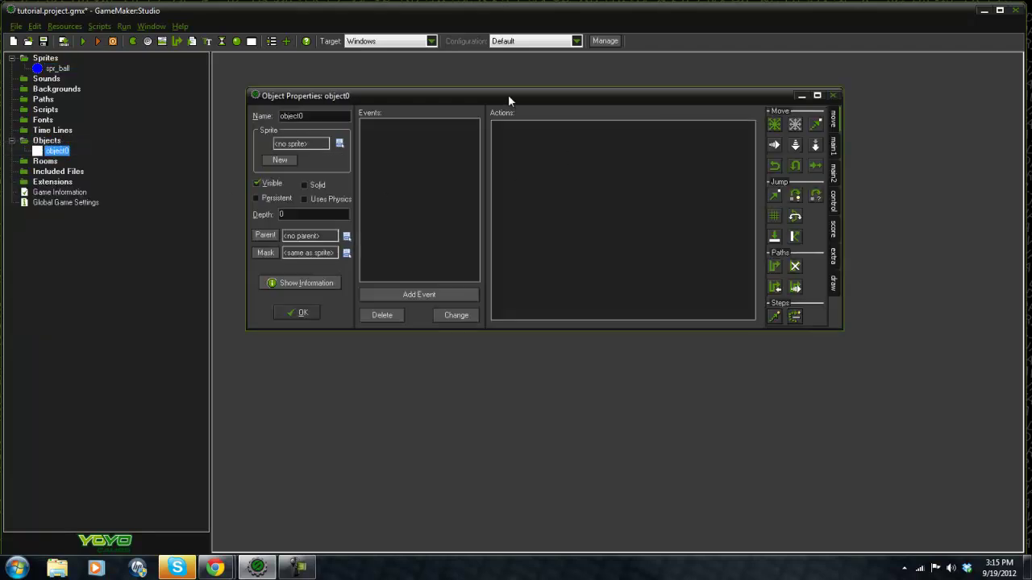
left_click_drag(508, 95, 529, 104)
Name the object obj_ball and assign spr_ball as its sprite.
double_click(346, 127)
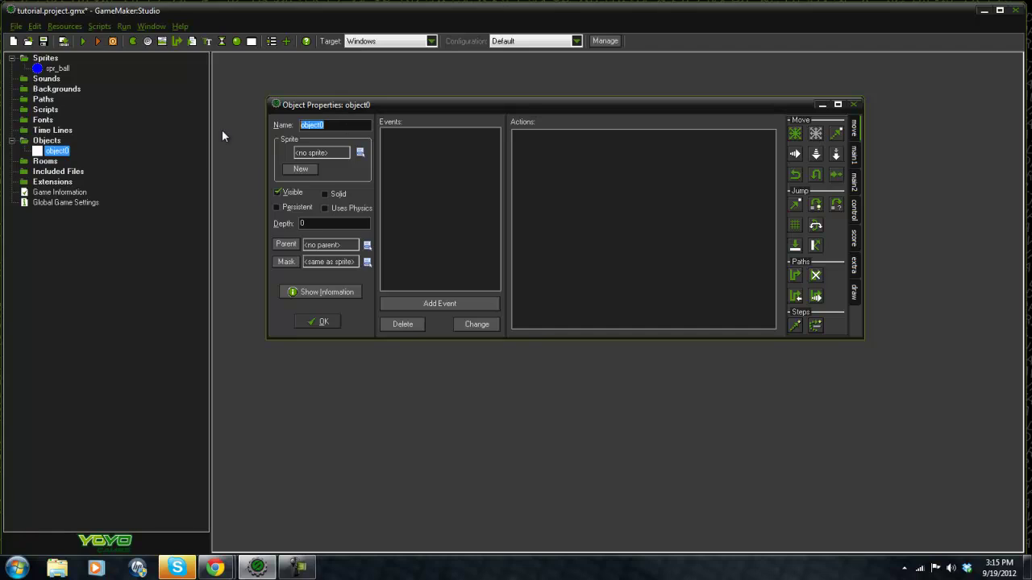
type("ob")
key("BackSpace")
type("bj_ba")
key("BackSpace")
type("all")
left_click(360, 152)
left_click(404, 173)
Give obj_ball a Create event with code 'image_speed = 0; image_index = 0;'.
left_click(436, 302)
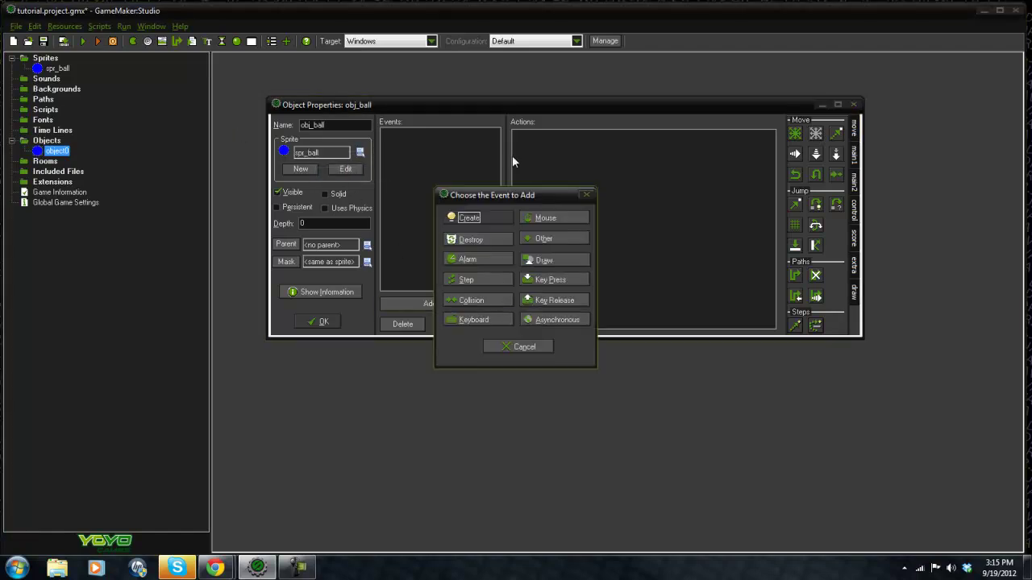
left_click(482, 223)
left_click(853, 208)
left_click_drag(794, 255, 645, 242)
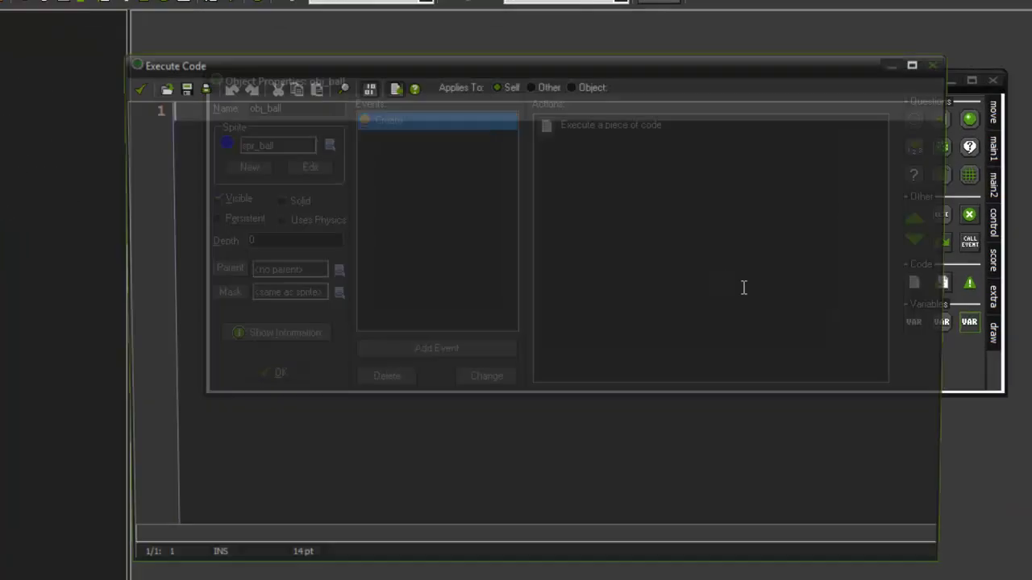
type("image_spee")
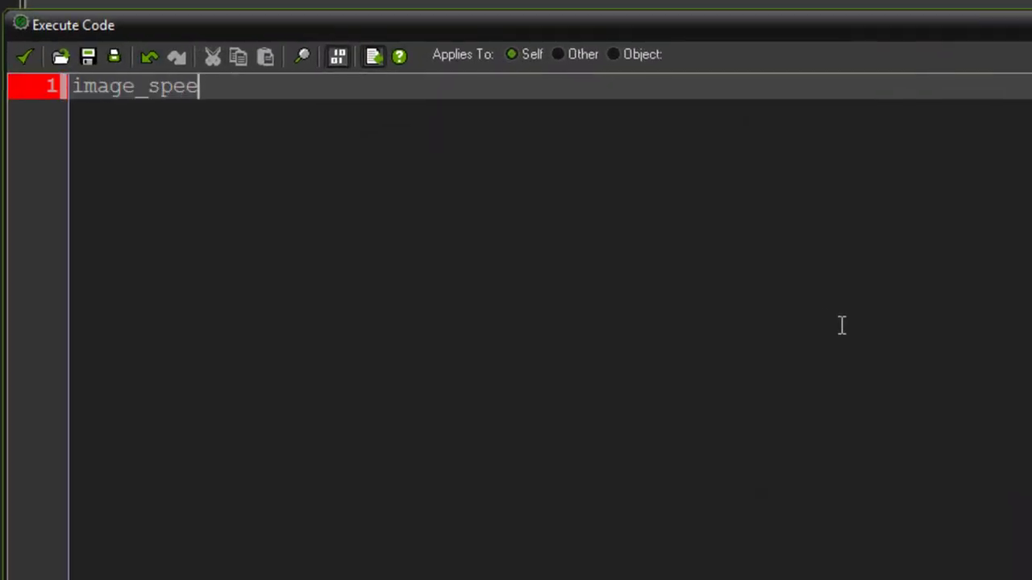
type("d = 0;")
key("Return")
type("m")
key("BackSpace")
type("ima")
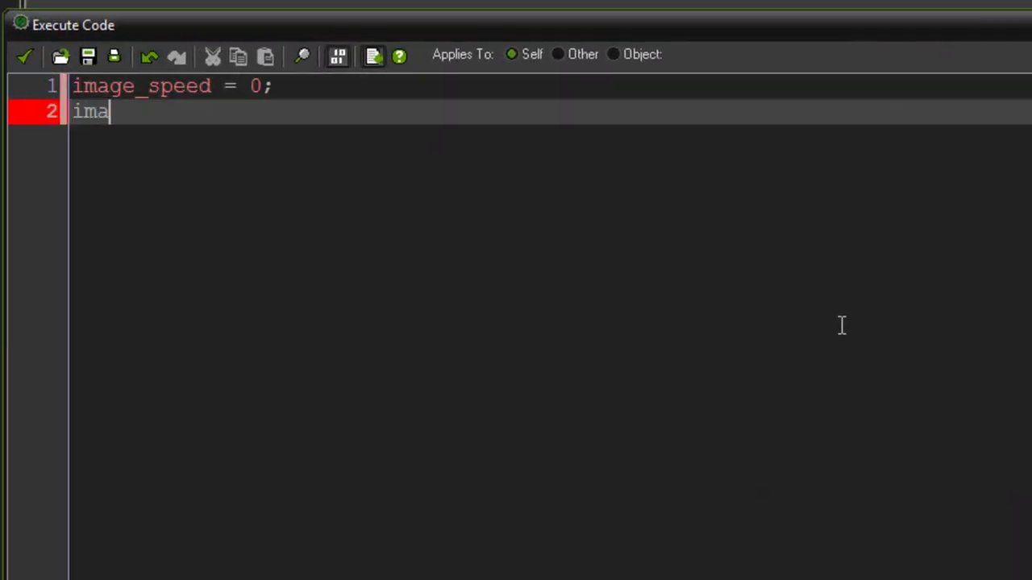
type("ge_index = 0;")
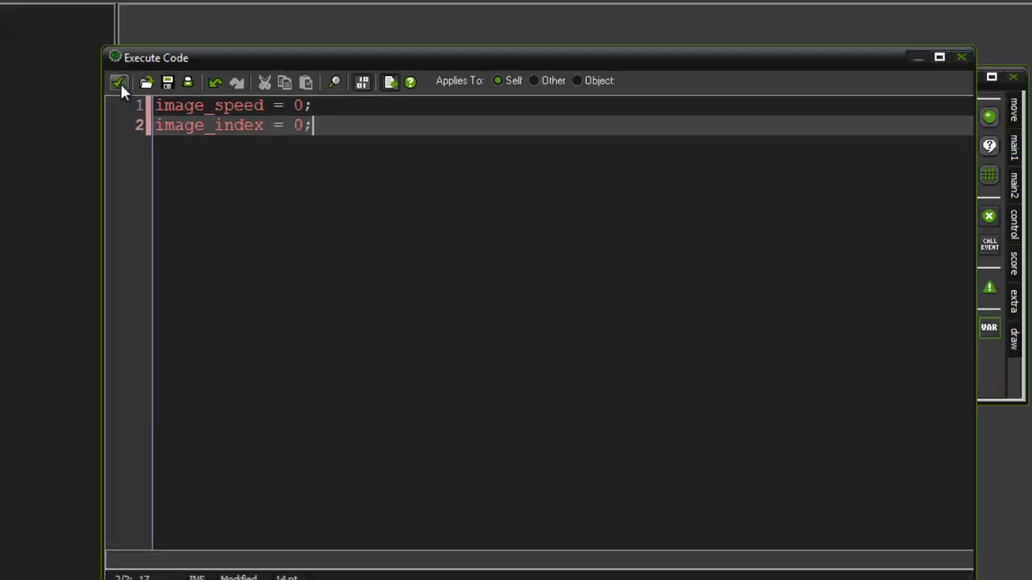
left_click(121, 82)
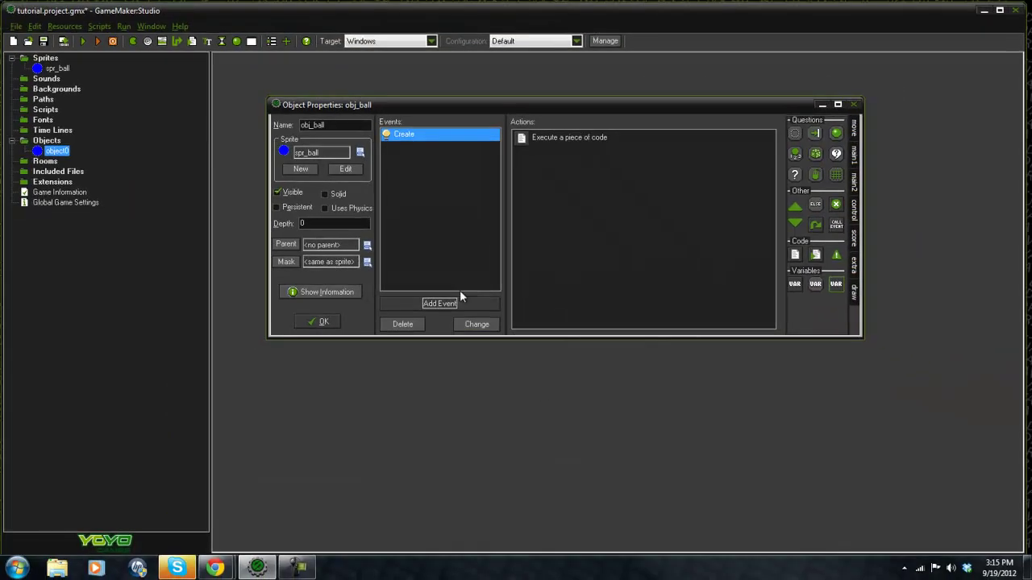
Create a room with one obj_ball instance right of centre, then test-run the game.
right_click(46, 161)
left_click(49, 170)
left_click(718, 266)
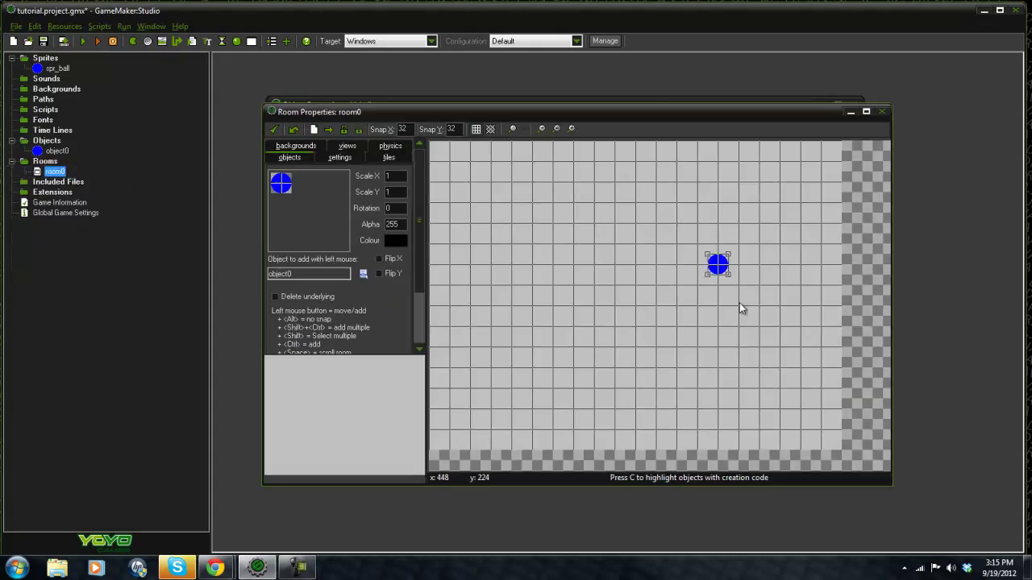
left_click_drag(741, 307, 657, 312)
left_click(273, 129)
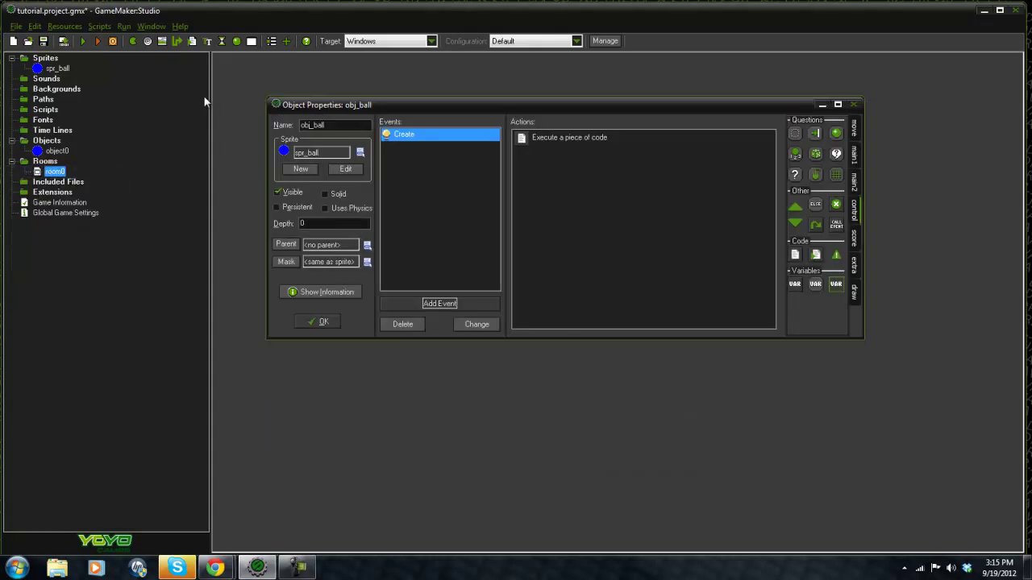
left_click(85, 42)
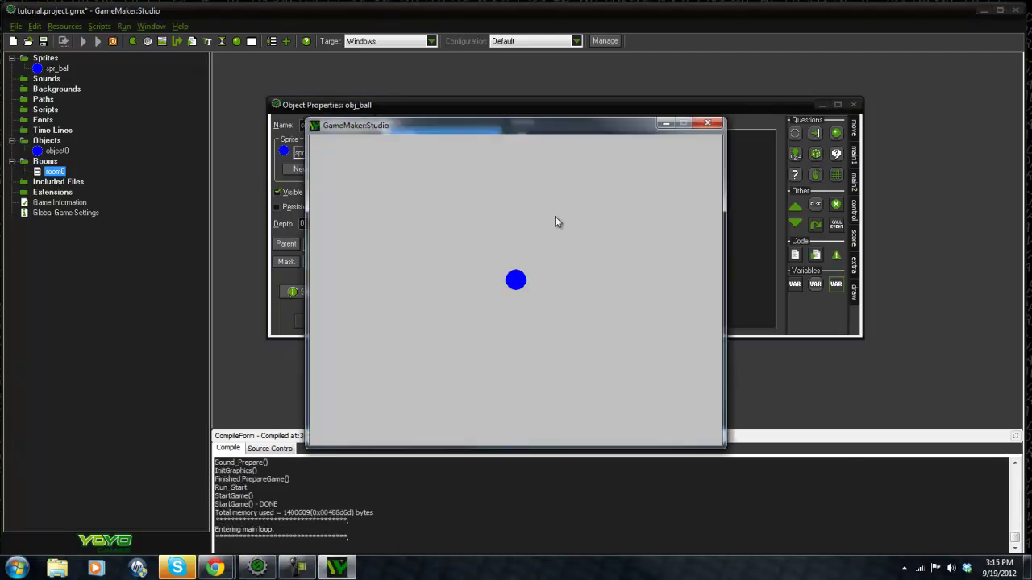
left_click(707, 122)
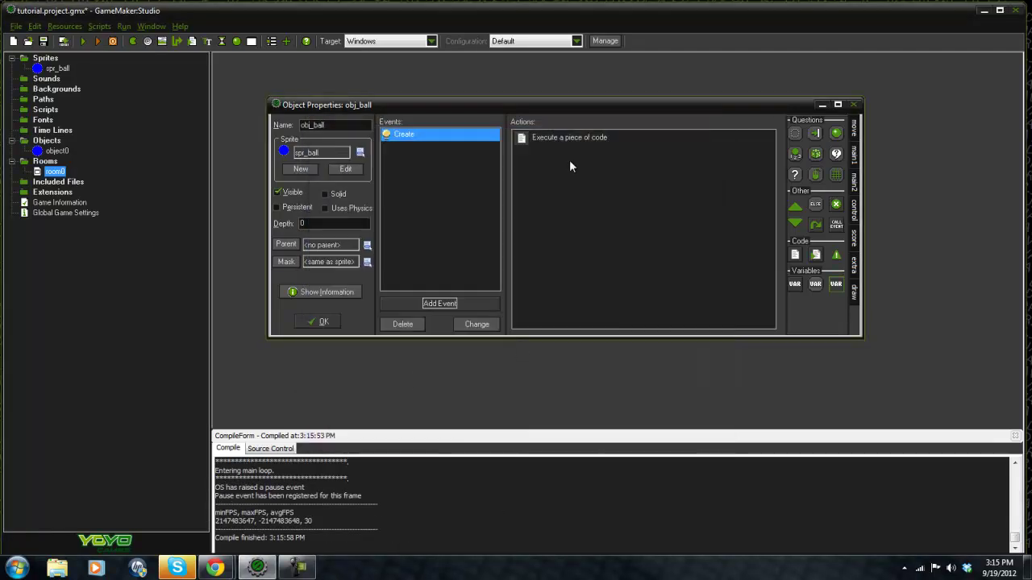
Add a Step event with code 'if keyboard_check(vk_up) { image_index ++;'.
left_click(452, 302)
left_click(490, 277)
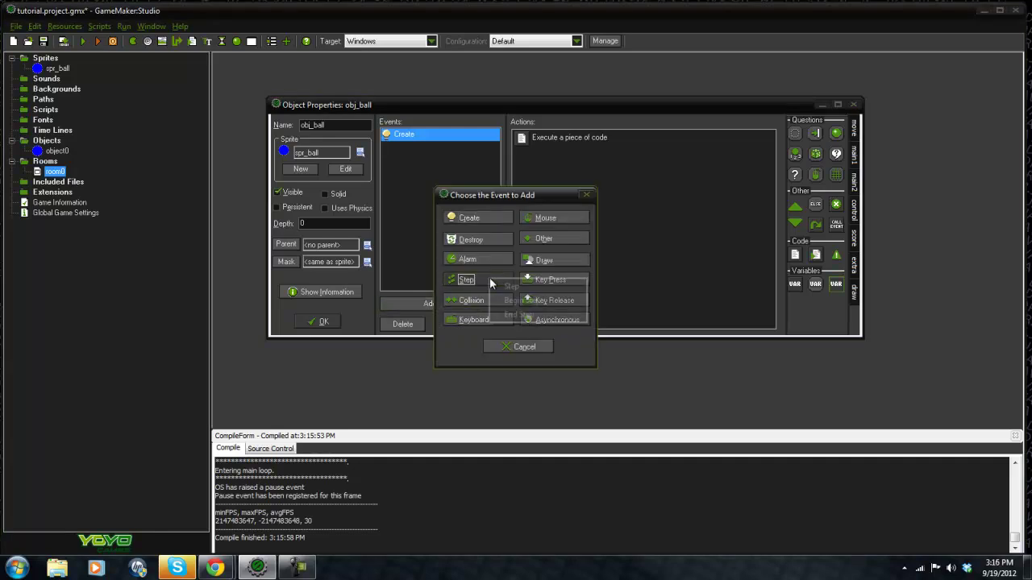
left_click_drag(801, 256, 753, 266)
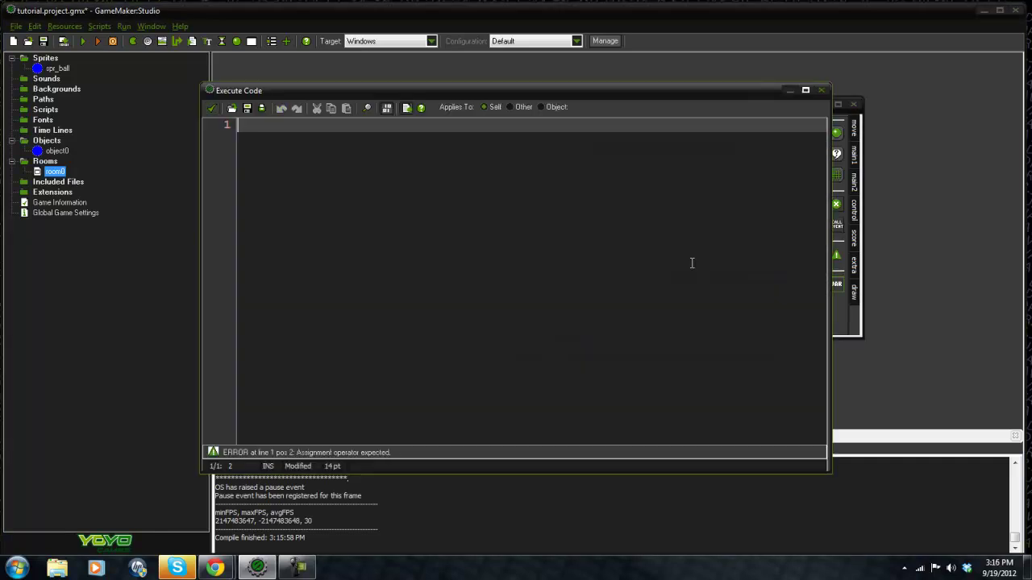
type("if keyboard_c")
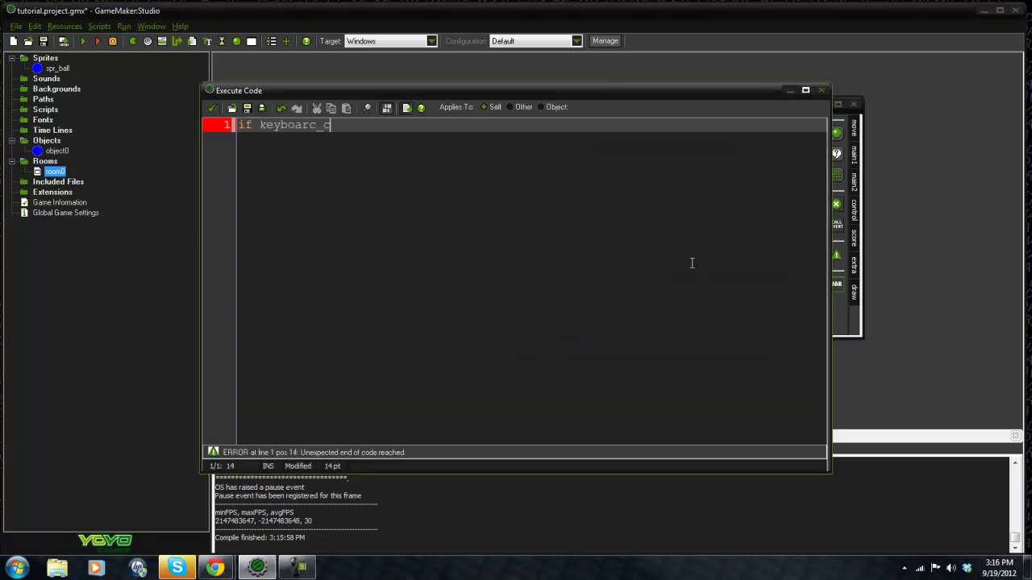
key("BackSpace")
key("BackSpace")
key("BackSpace")
type("d_che")
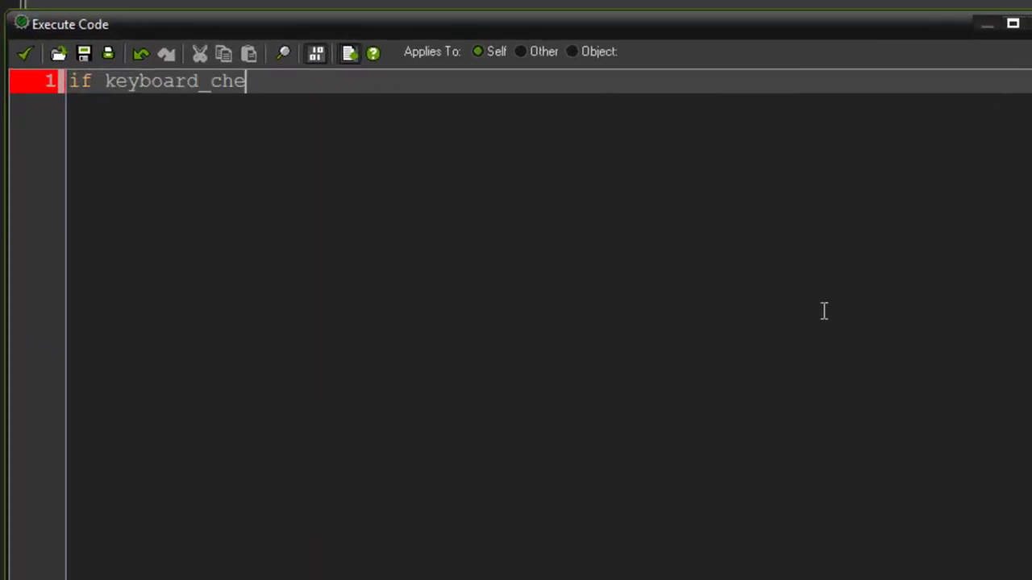
type("ck(vk_U")
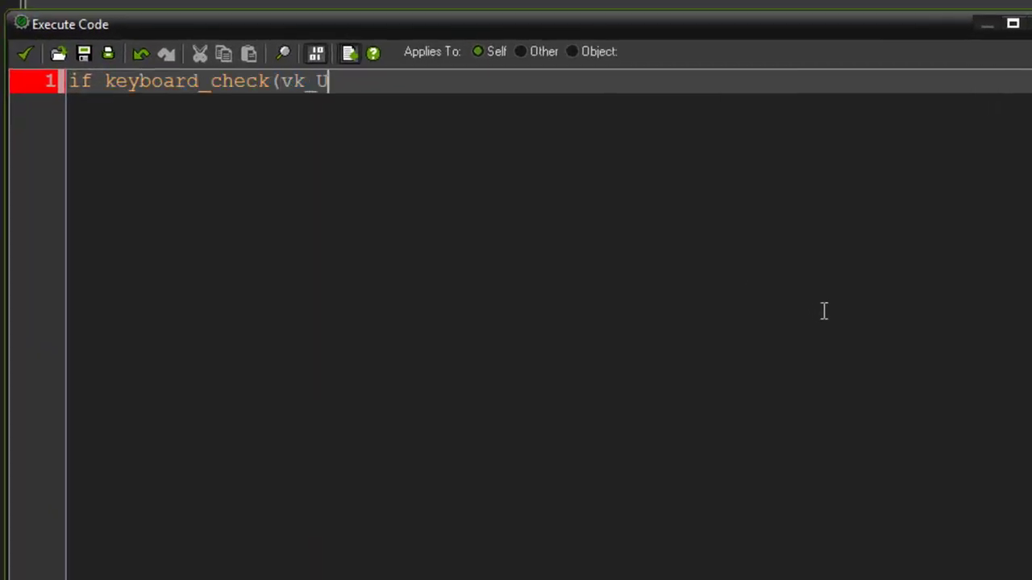
key("BackSpace")
type("up) { ")
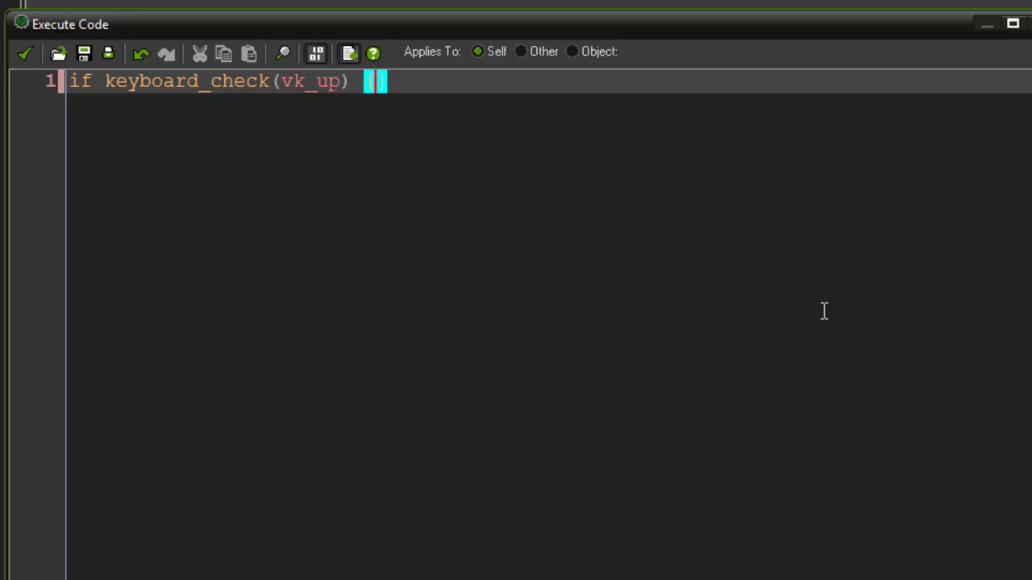
type("image_index ")
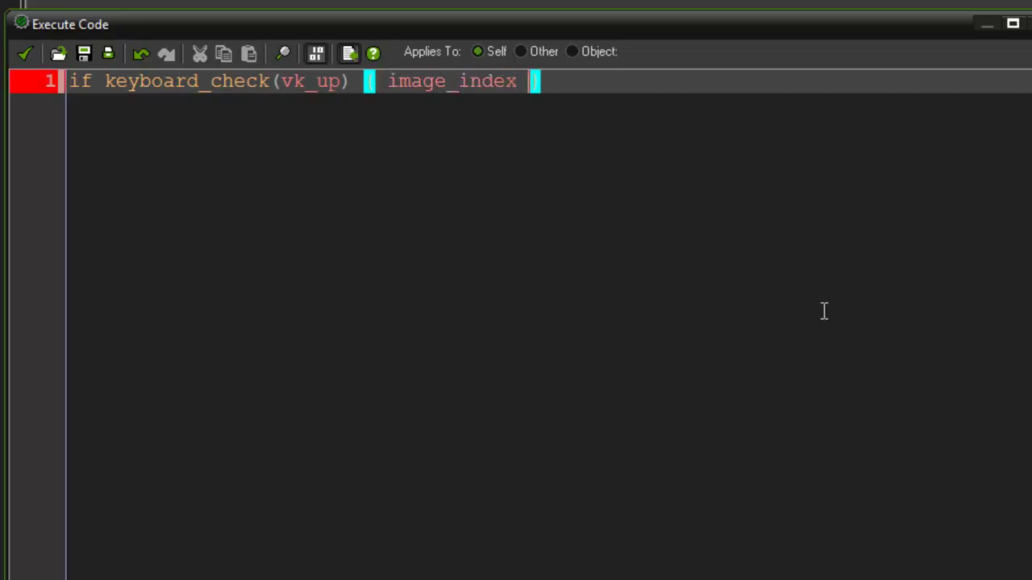
type("++;")
Change the up-key increment to 'image_index +=1'.
key("Left")
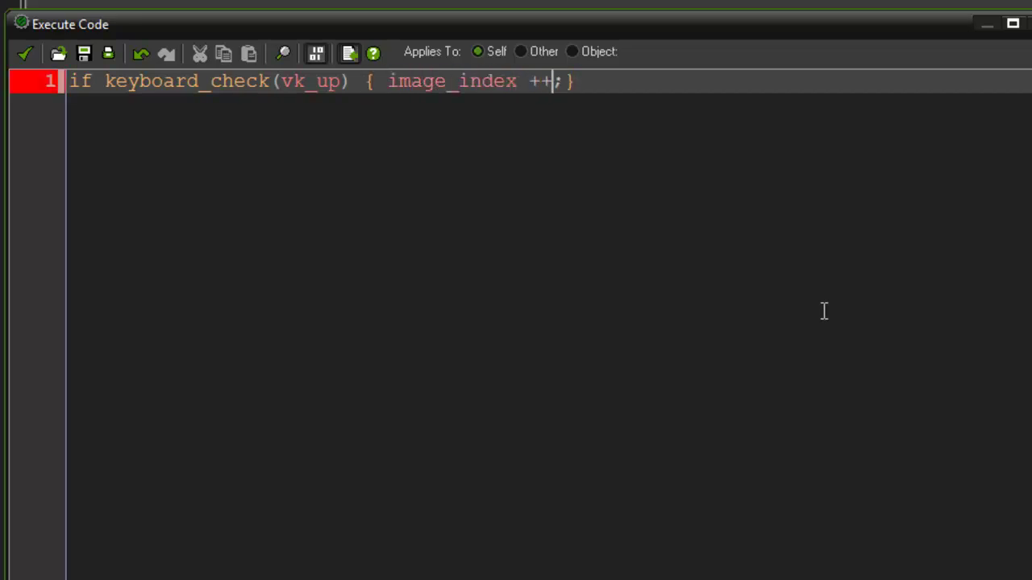
key("Left")
key("Left")
key("BackSpace")
key("Right")
key("Right")
key("BackSpace")
type("=1")
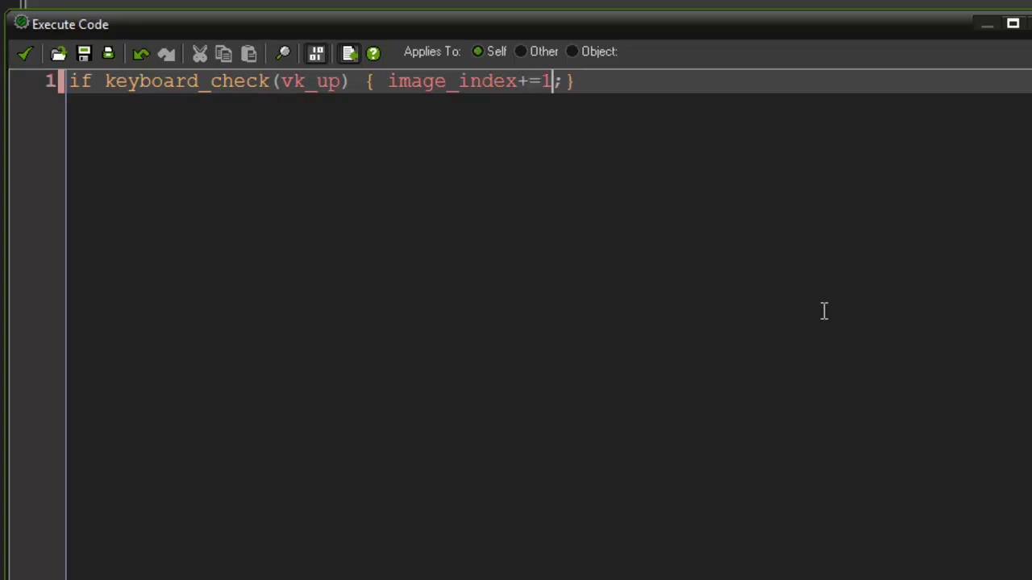
Duplicate the line as a vk_down check that does image_index -=1.
left_click_drag(576, 80, 20, 92)
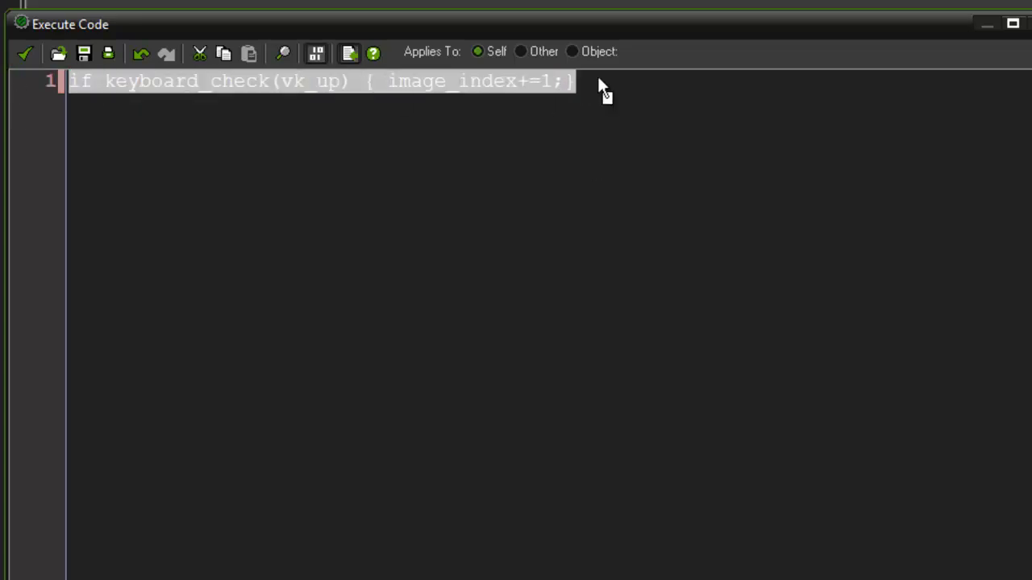
key("ctrl+c")
left_click(663, 79)
key("Return")
key("ctrl+v")
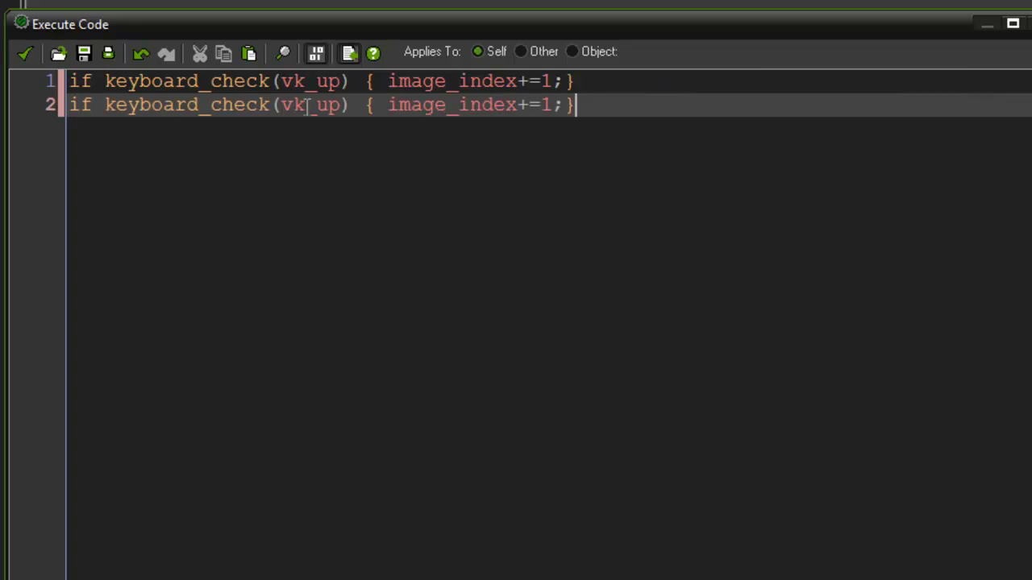
left_click(519, 105)
key("Right")
key("Left")
key("Left")
key("Left")
key("Left")
key("Left")
key("Left")
key("Left")
key("Right")
key("Right")
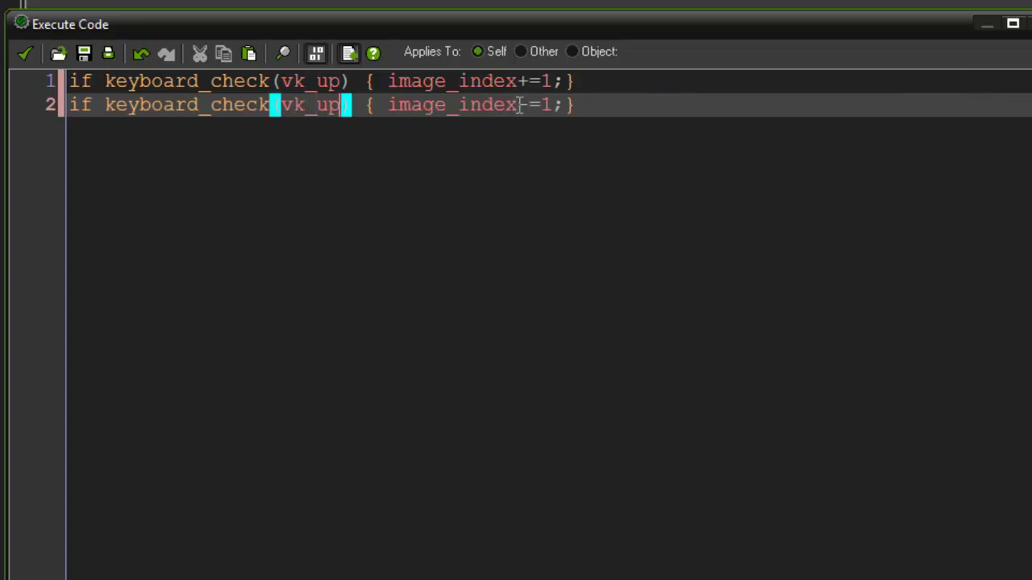
key("BackSpace")
key("BackSpace")
type("down")
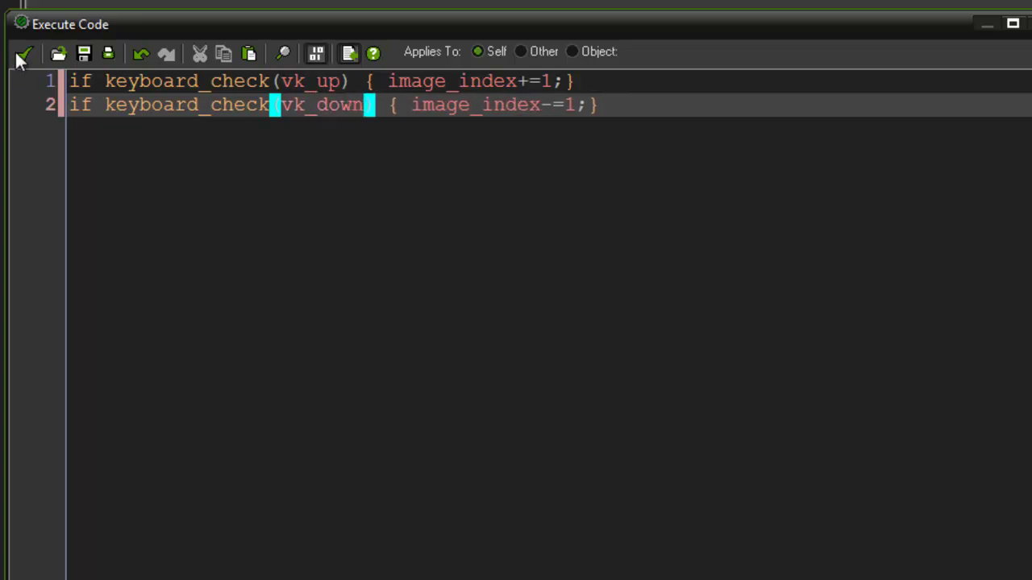
left_click(20, 53)
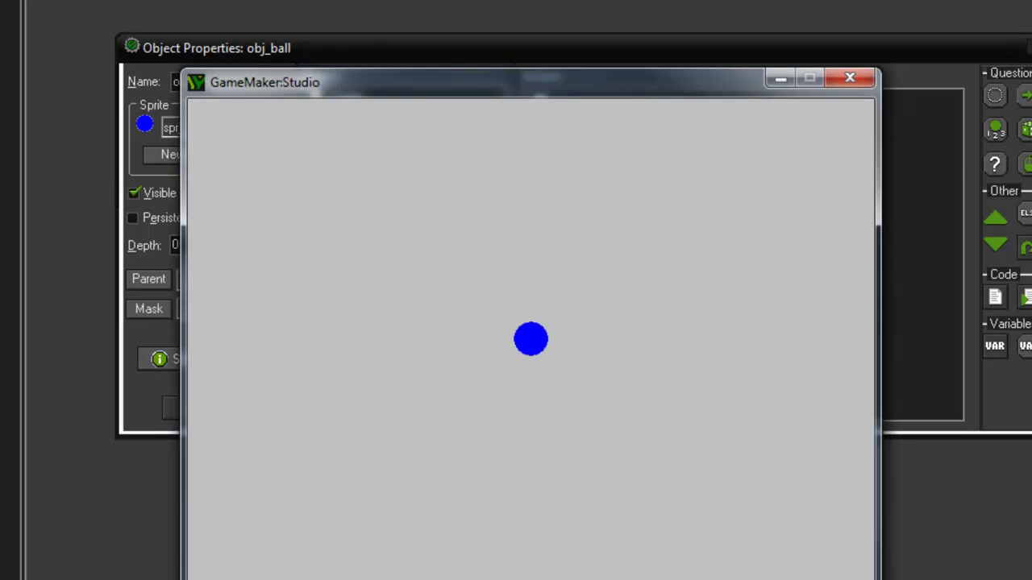
key("Down")
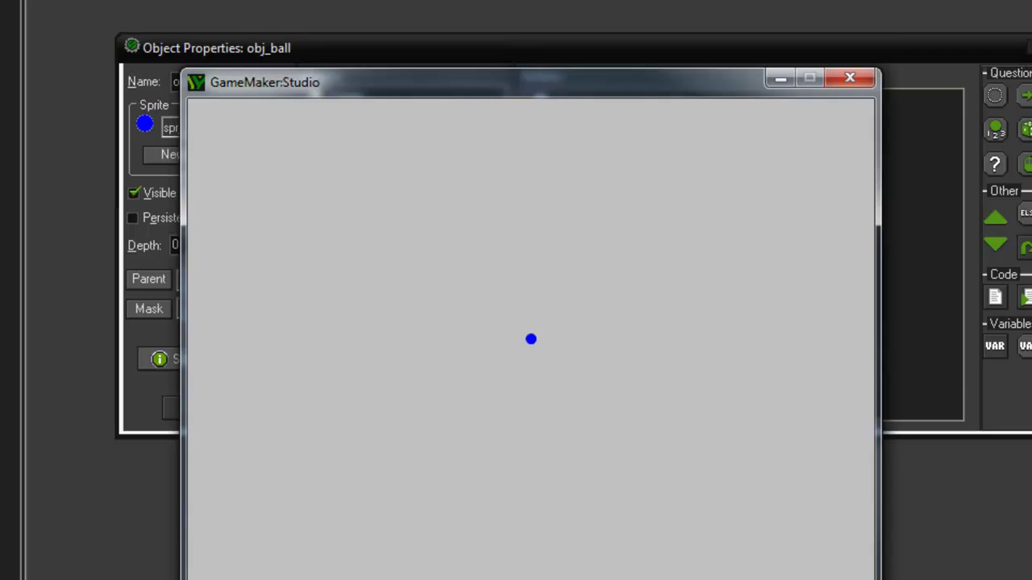
left_click(850, 77)
Add '&& image_index < 99' to the up check and '&& image_index > 0' to the down check.
left_click(643, 99)
double_click(643, 99)
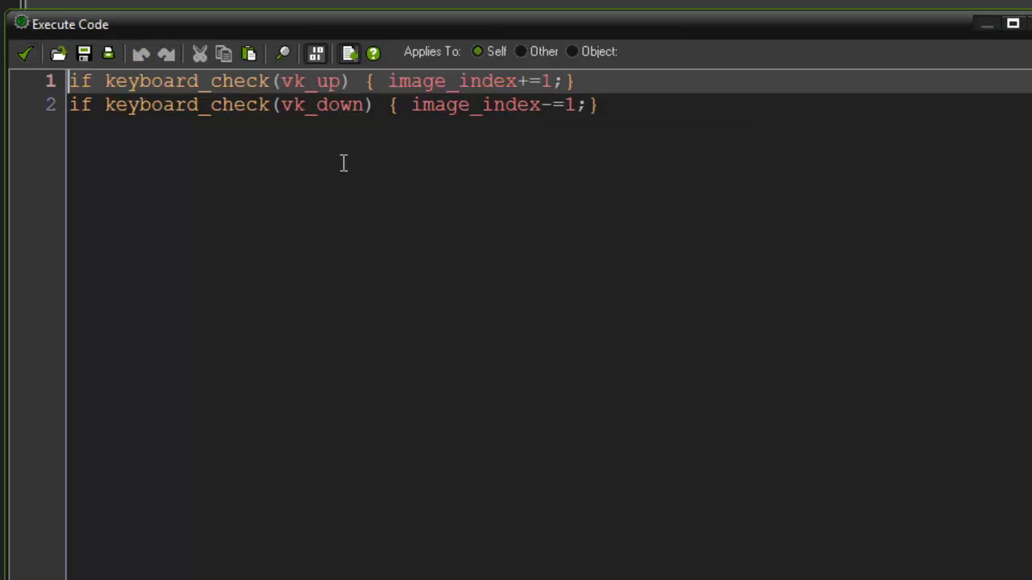
left_click(369, 139)
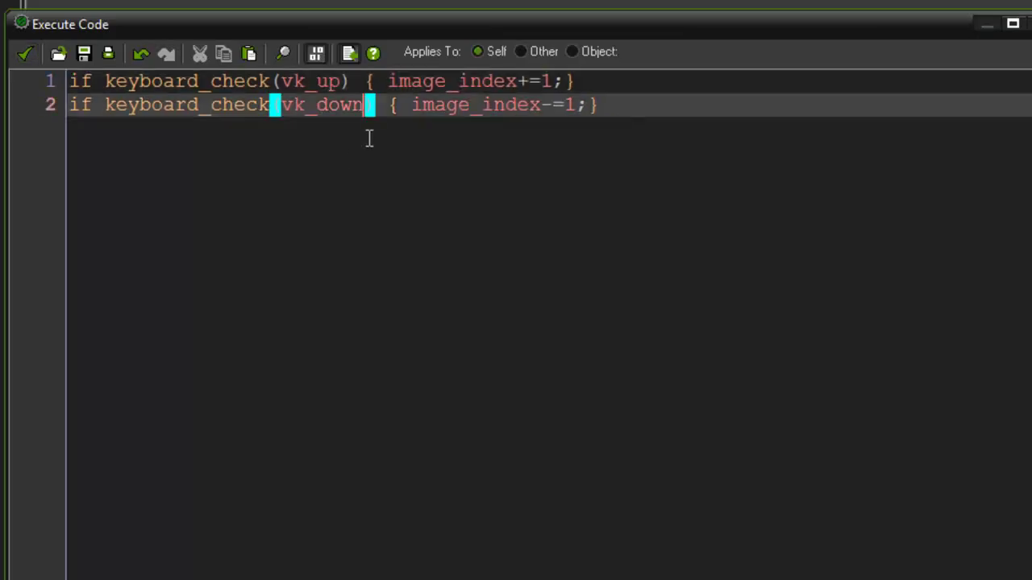
left_click(392, 81)
key("Left")
key("Left")
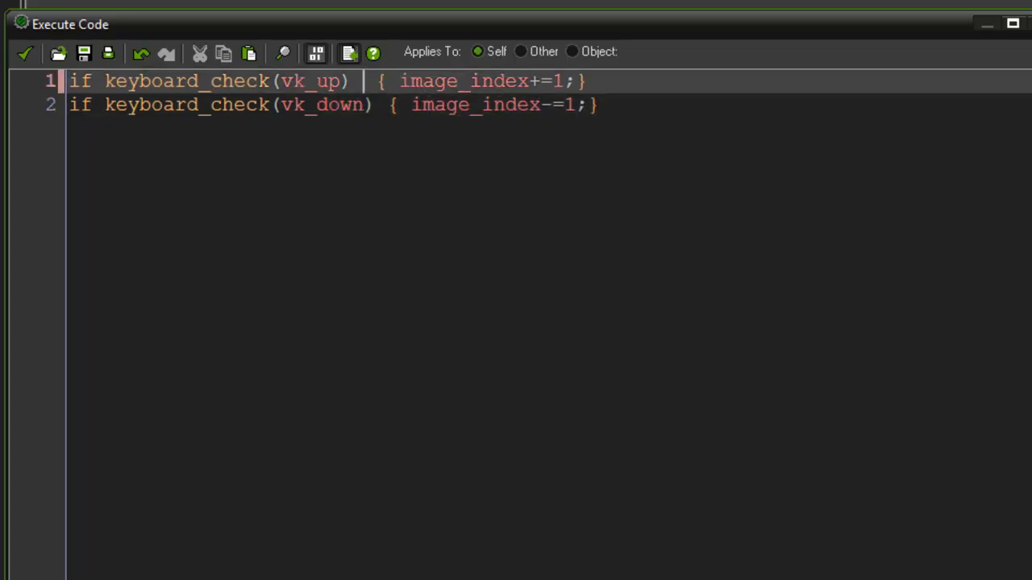
type("&& ima")
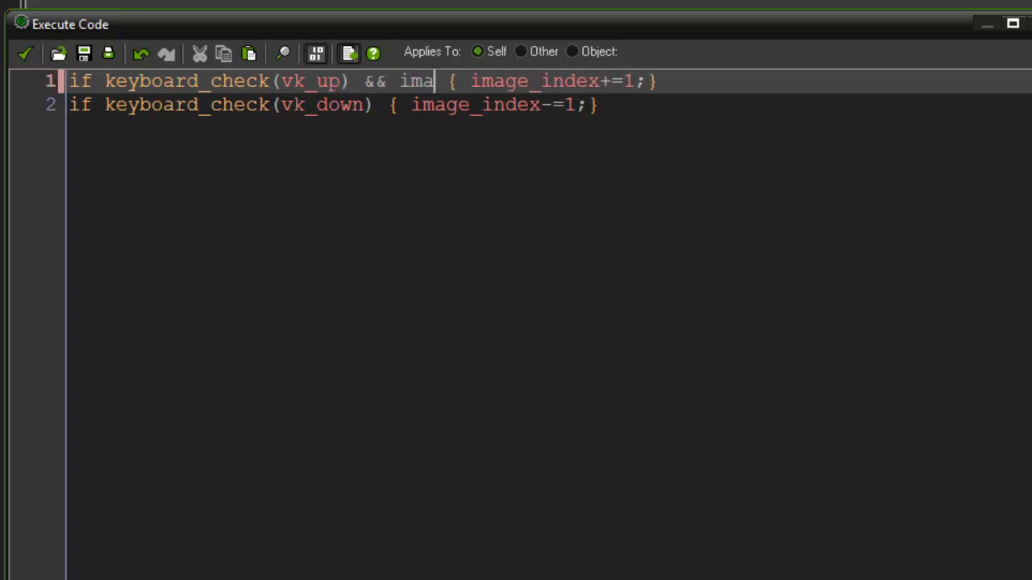
type("ge_index ")
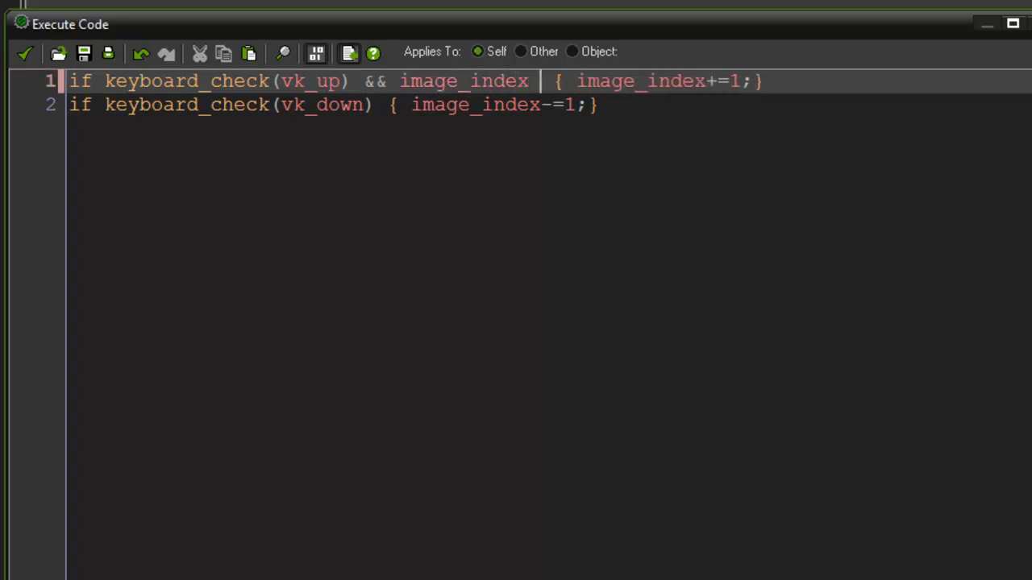
type("< 99")
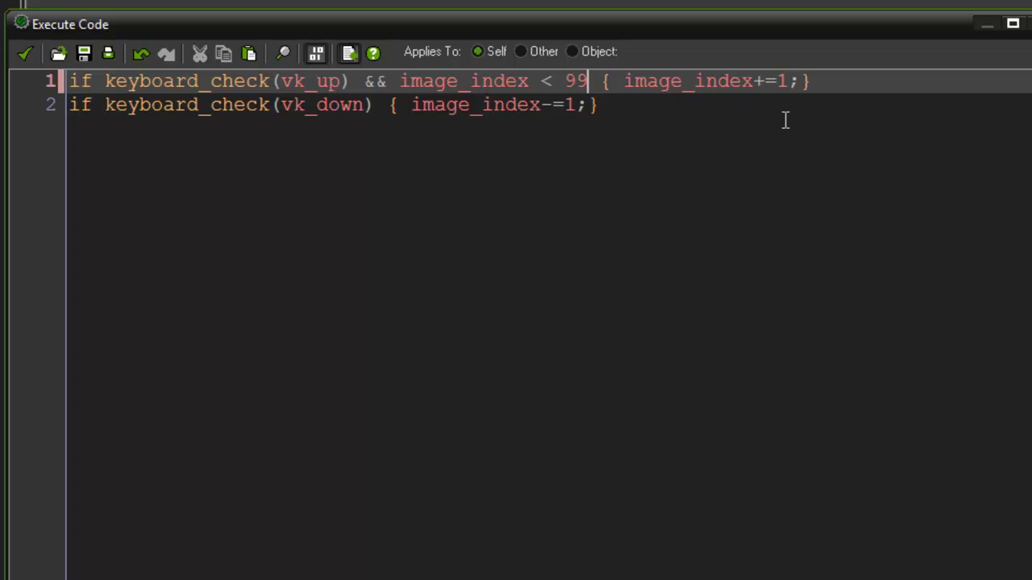
left_click(377, 105)
type("&&  ")
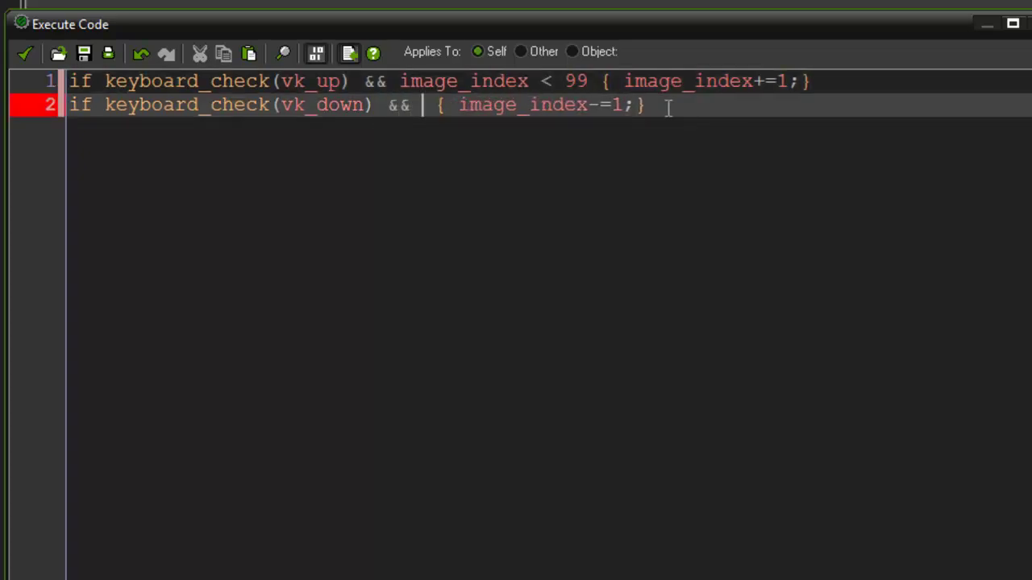
type("image_index > ")
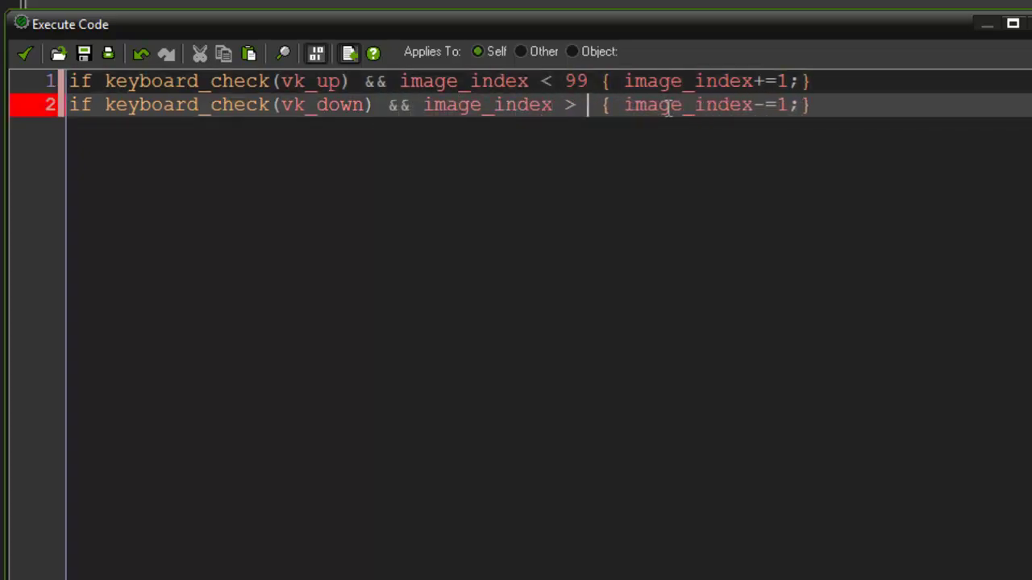
type("0")
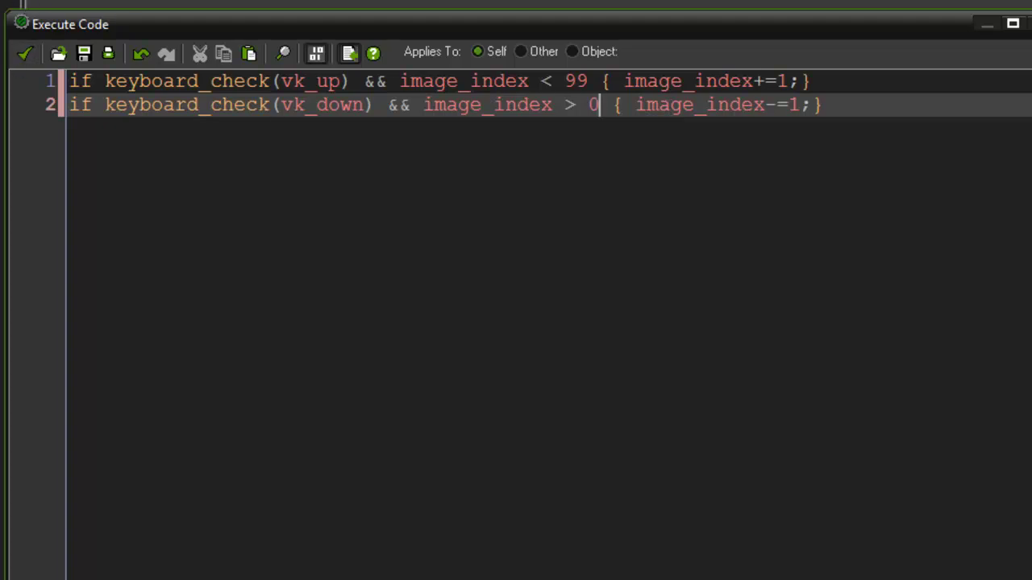
left_click(26, 54)
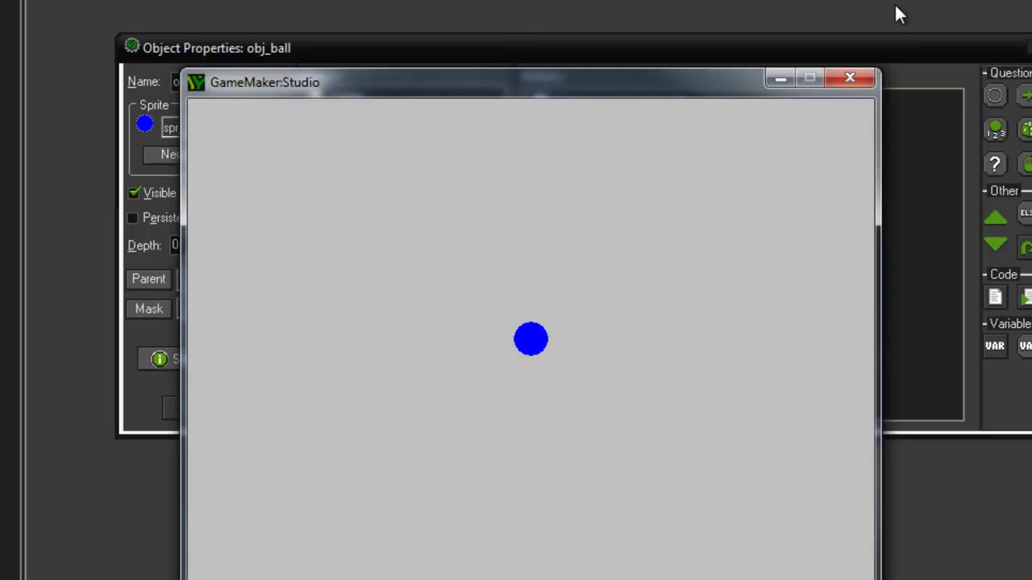
Close the test game and change the up-key limit from 99 to 98.
left_click(777, 82)
double_click(654, 102)
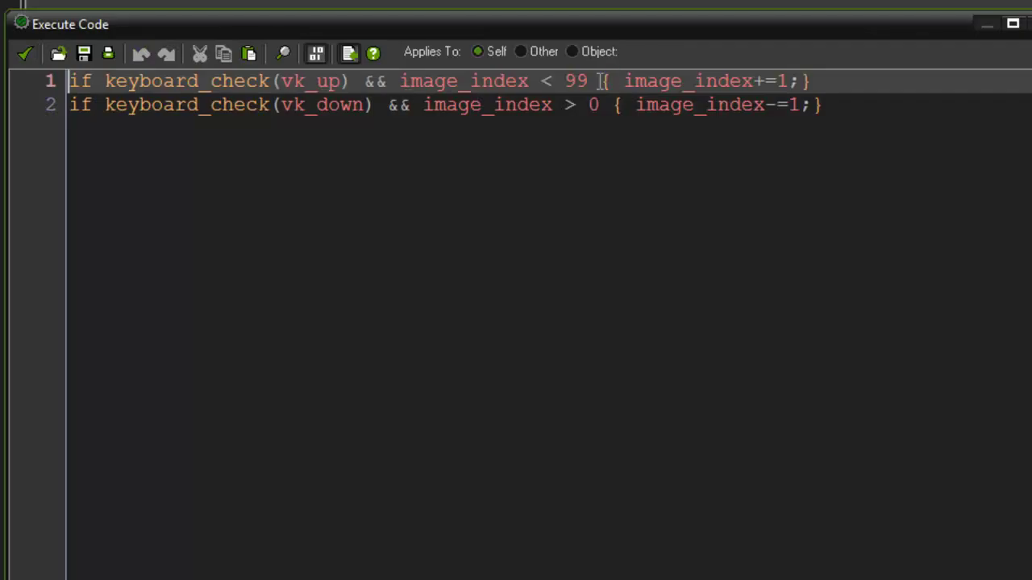
double_click(580, 82)
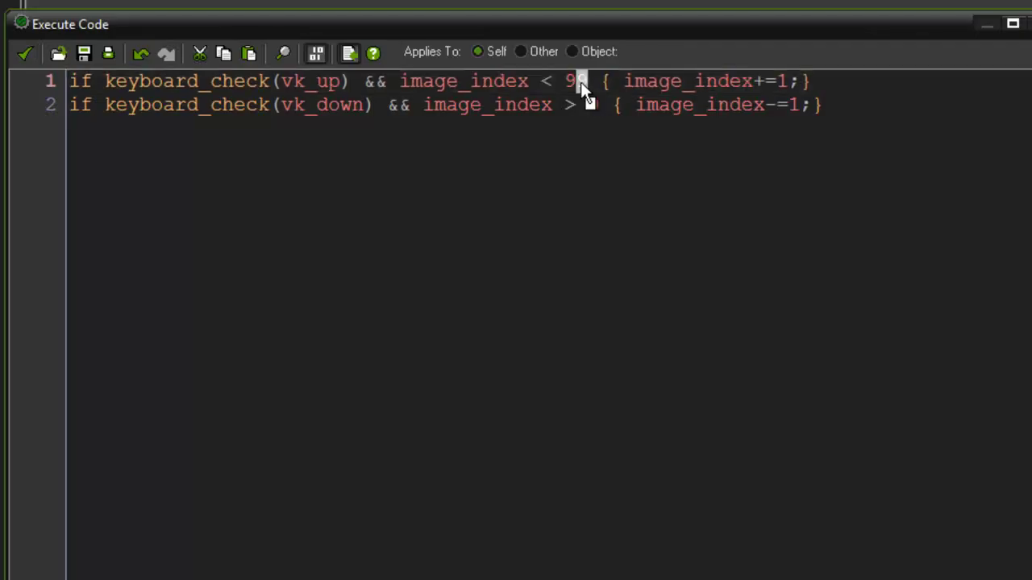
type("8")
left_click(24, 53)
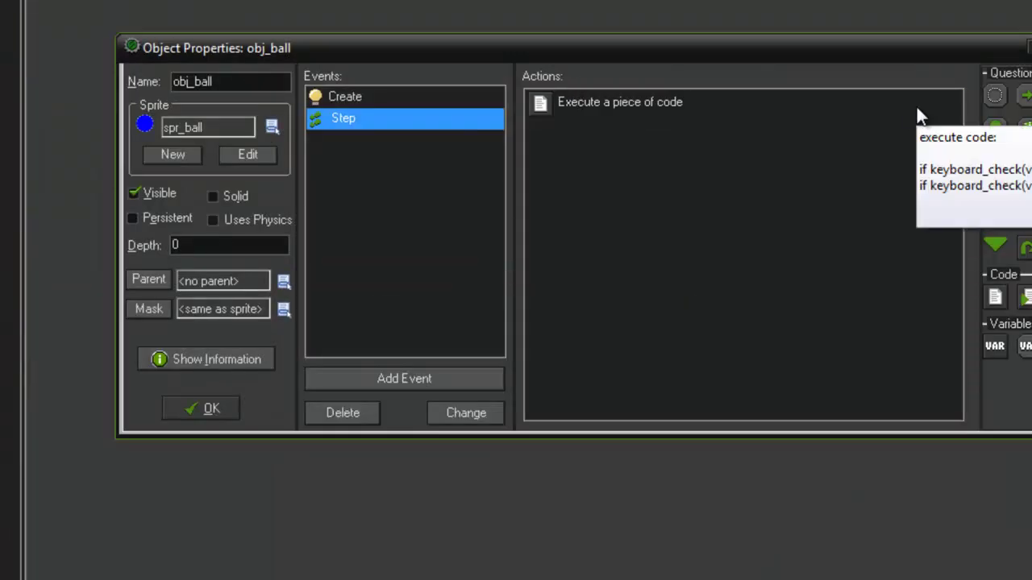
key("F5")
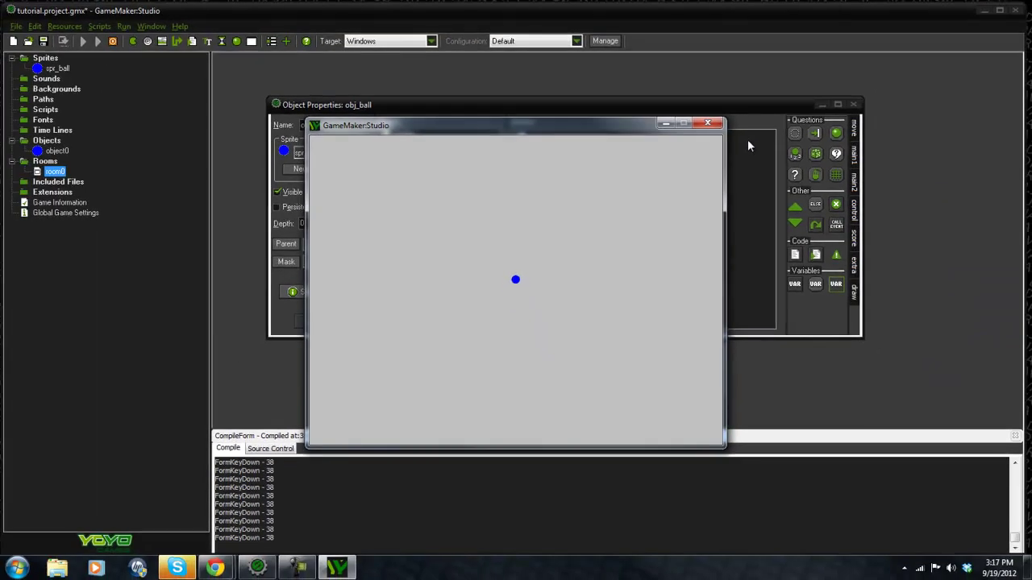
key("Down")
key("Down")
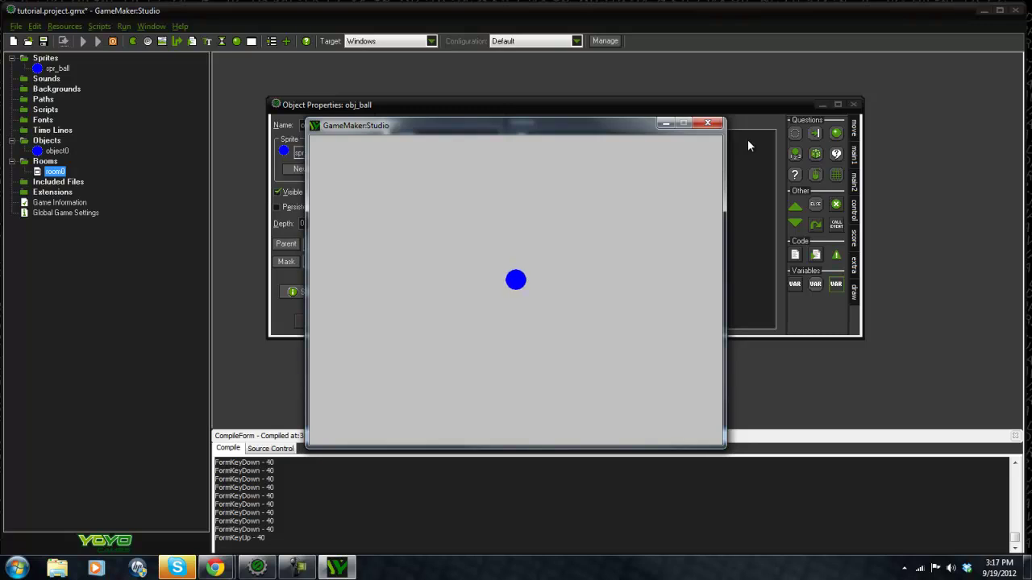
left_click(708, 123)
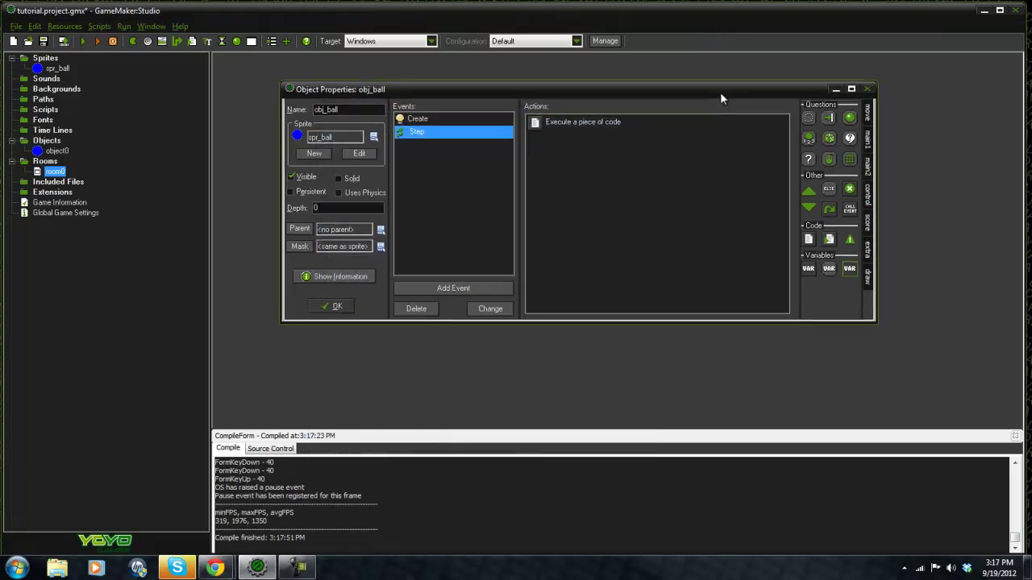